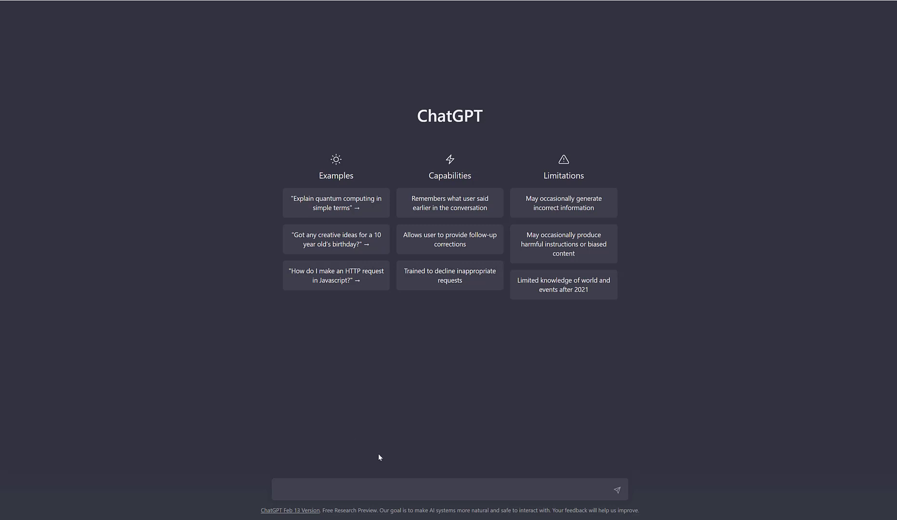
Ask ChatGPT 'How to learn pine script'
text(How to learn pine script)
key(Return)
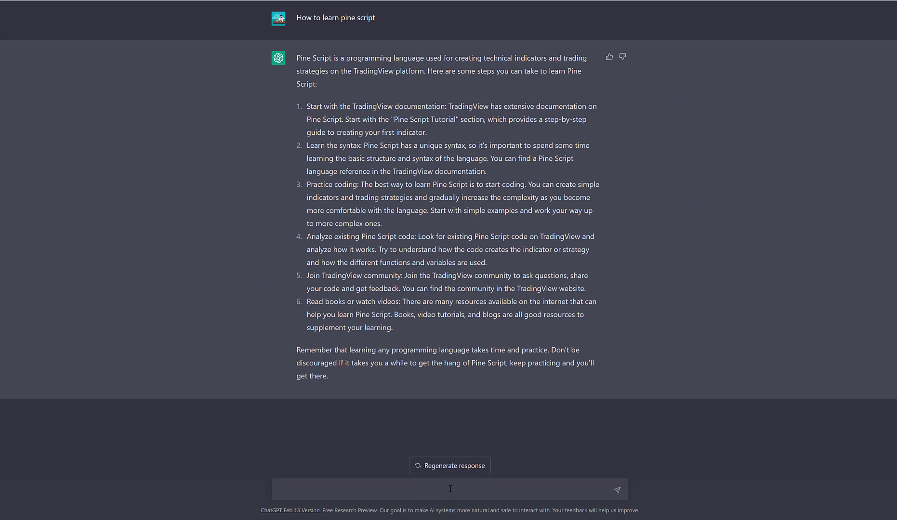
Request 'create me a 8 week plan to learn pine script' and scroll through the weekly plan
text(create me a 8 week plan to learn pine script)
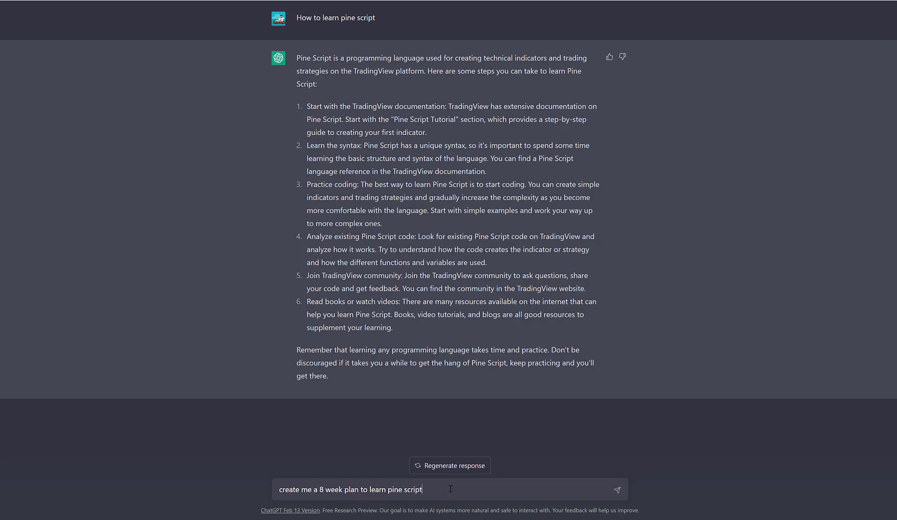
key(Return)
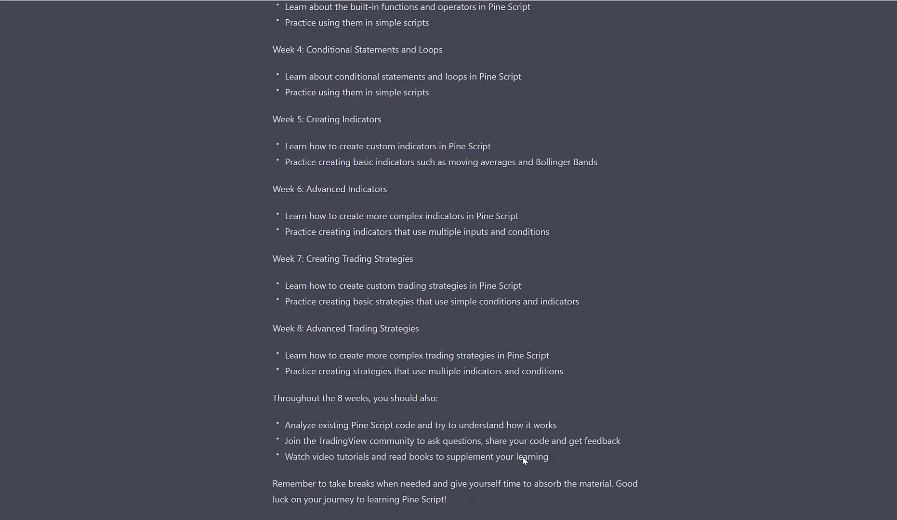
scroll(470, 378, up, 10)
scroll(333, 237, down, 5)
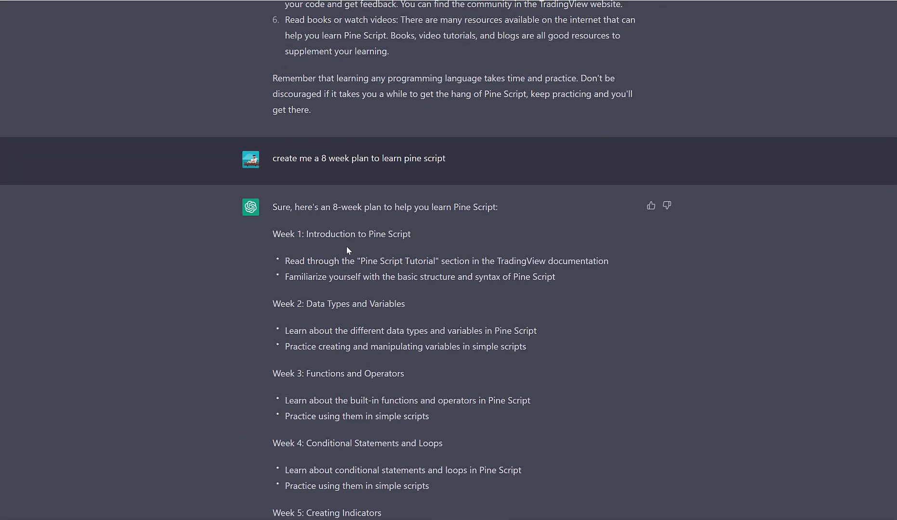
scroll(346, 242, down, 5)
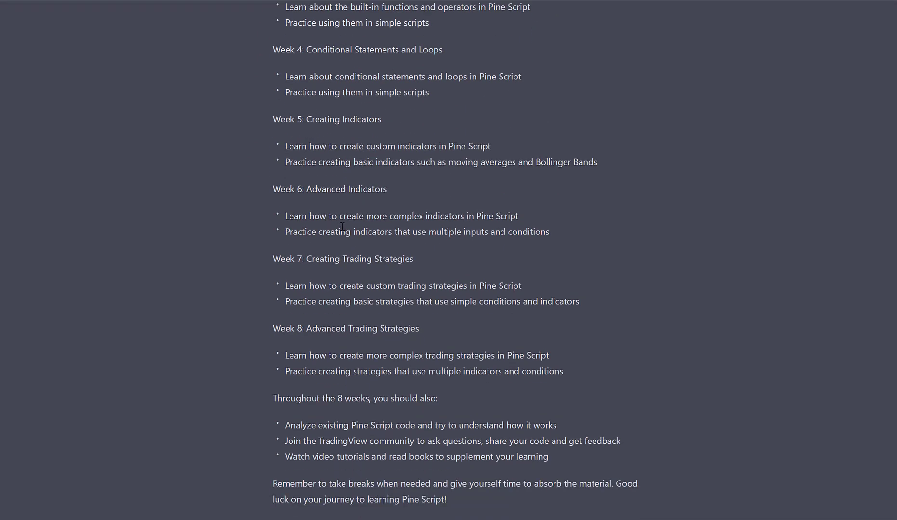
scroll(350, 256, up, 5)
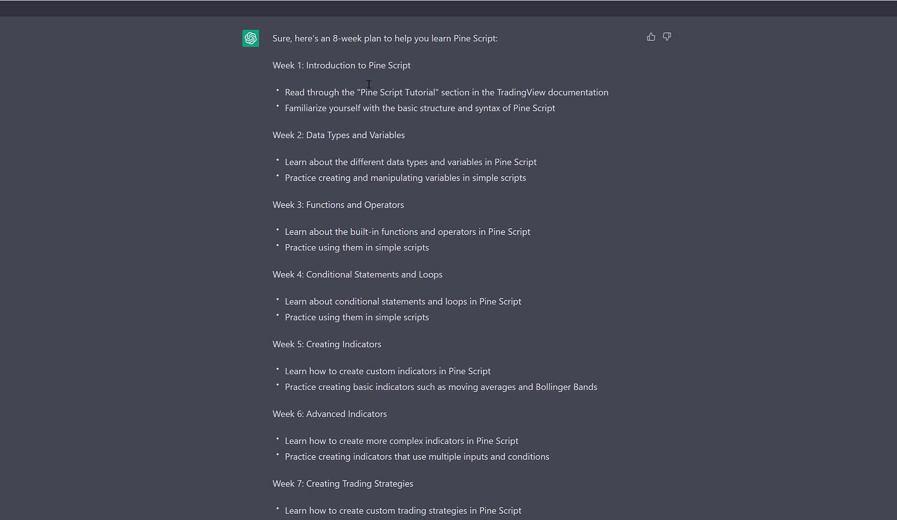
scroll(356, 115, down, 5)
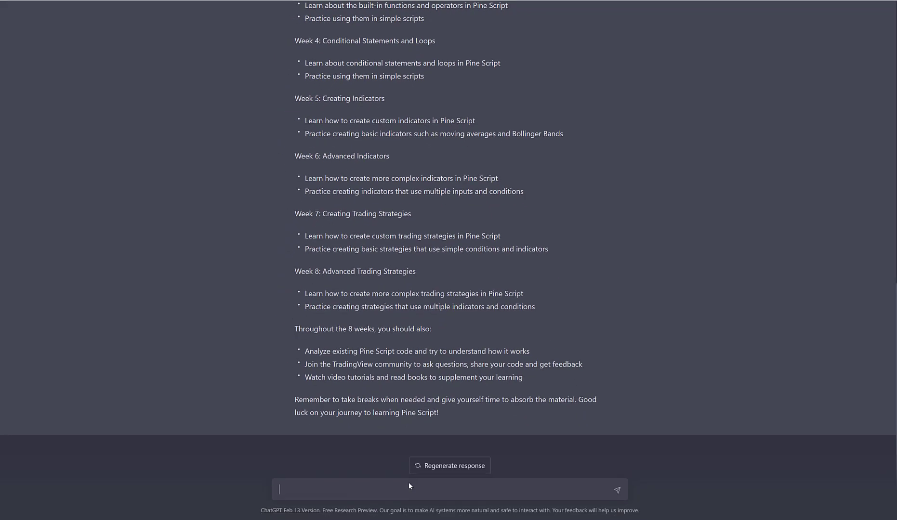
Ask 'How to code a strategy in Pine' and read the eight-step answer
text(How to code a)
text( strategy i )
text(n Pine Script)
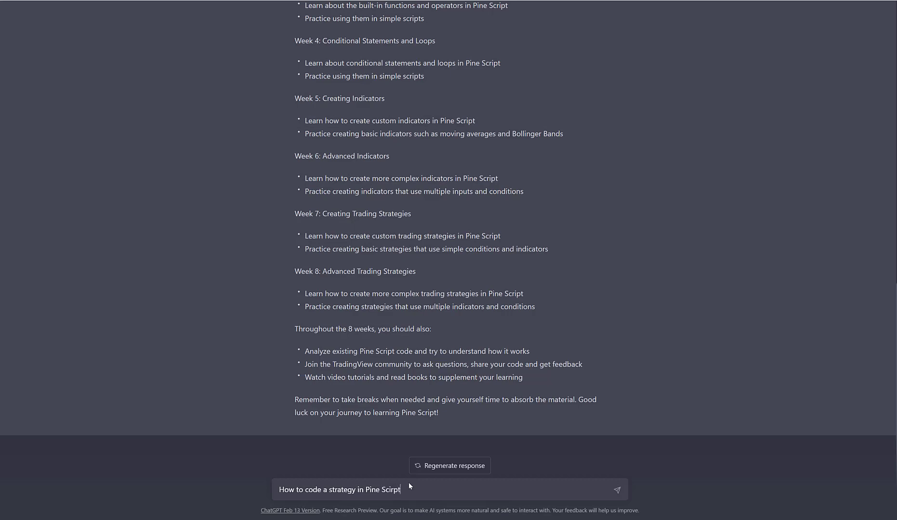
key(Return)
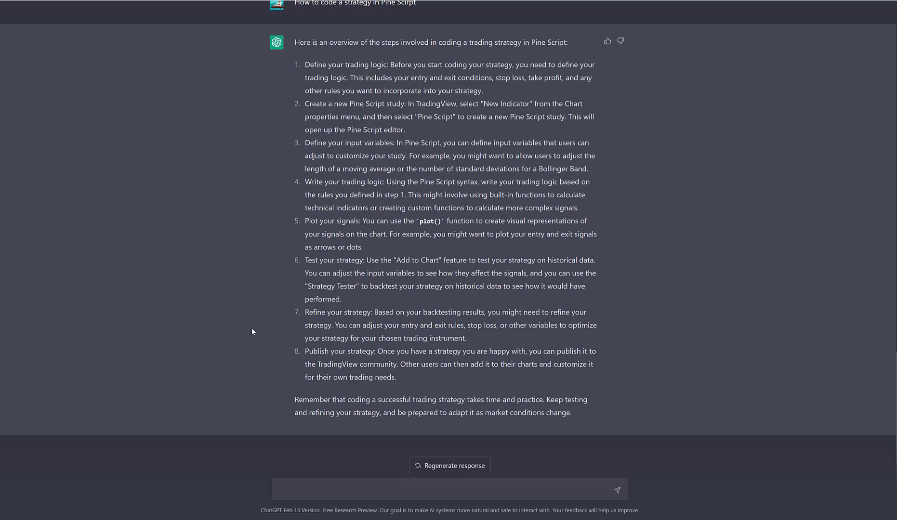
scroll(333, 368, up, 2)
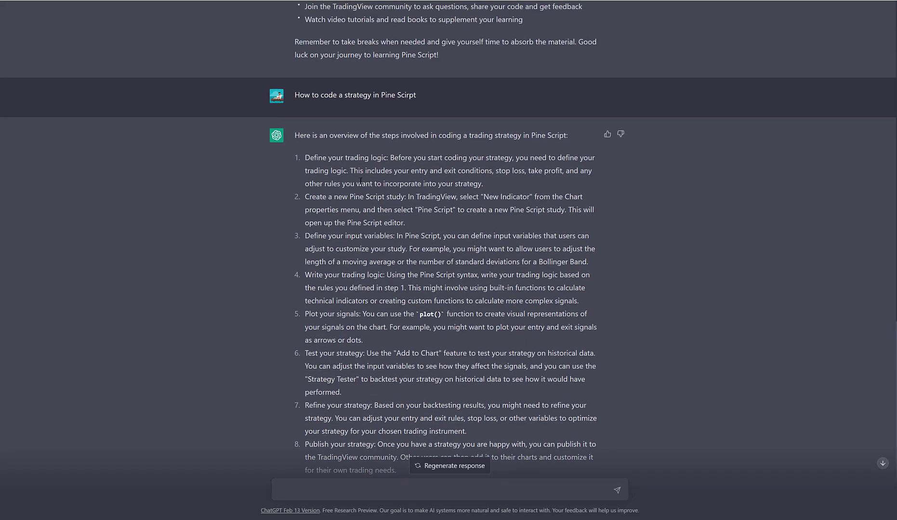
scroll(360, 181, down, 2)
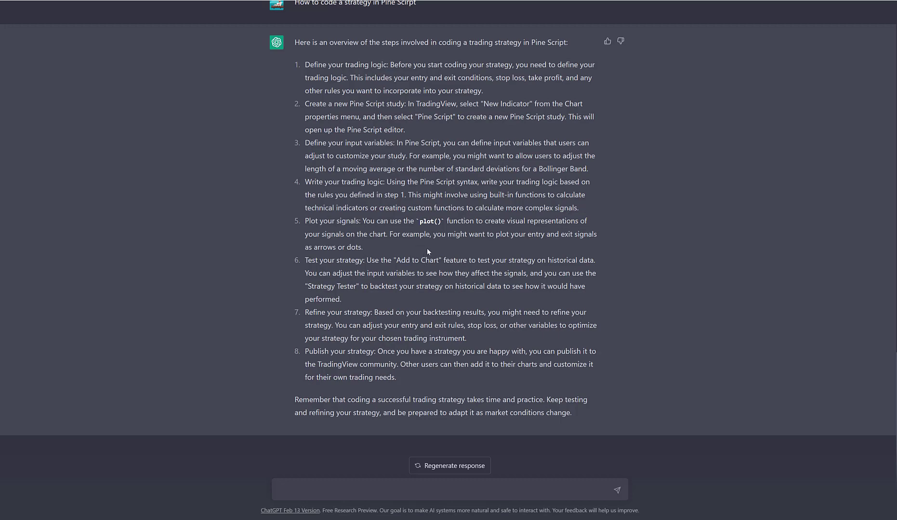
click(402, 493)
Ask 'How to add a stop loss to a strategy in Pine Script.' and scroll through the reply
text(How to g)
key(BackSpace)
text(add a stop loss to a strategy in Pine Script.)
key(Return)
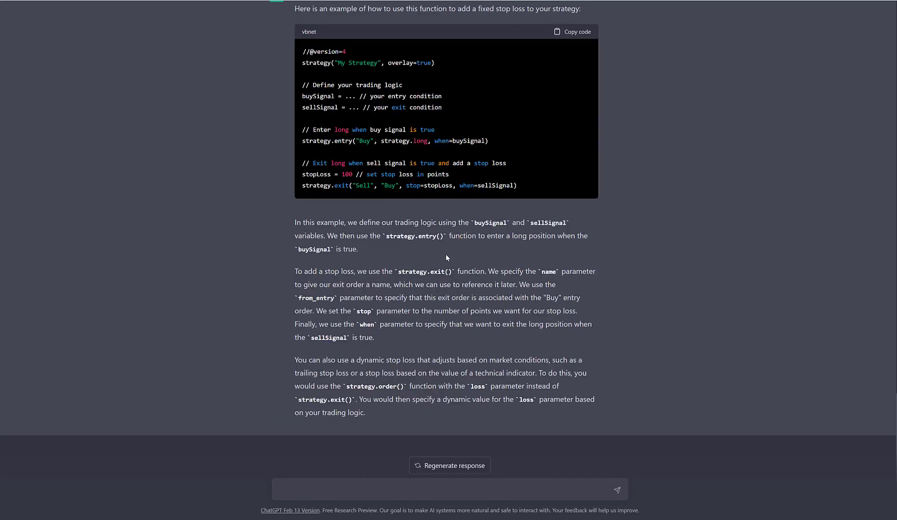
scroll(433, 253, up, 2)
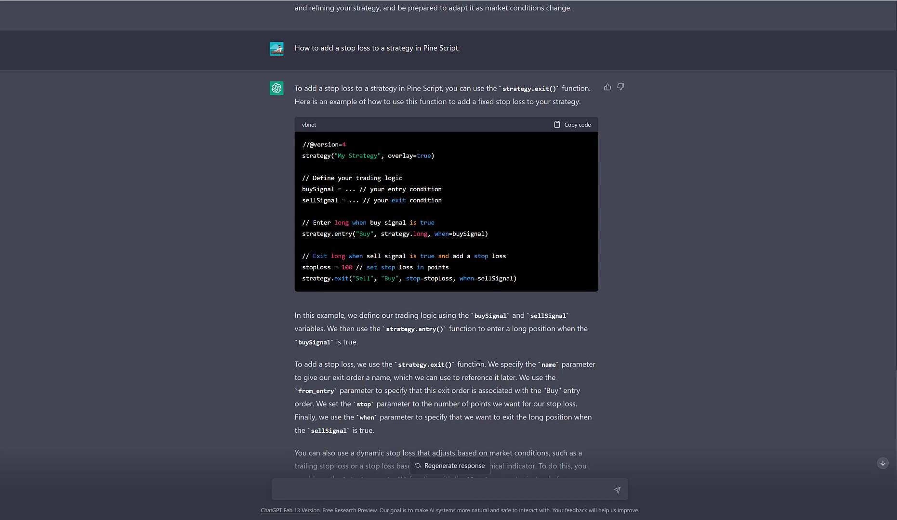
scroll(428, 348, down, 1)
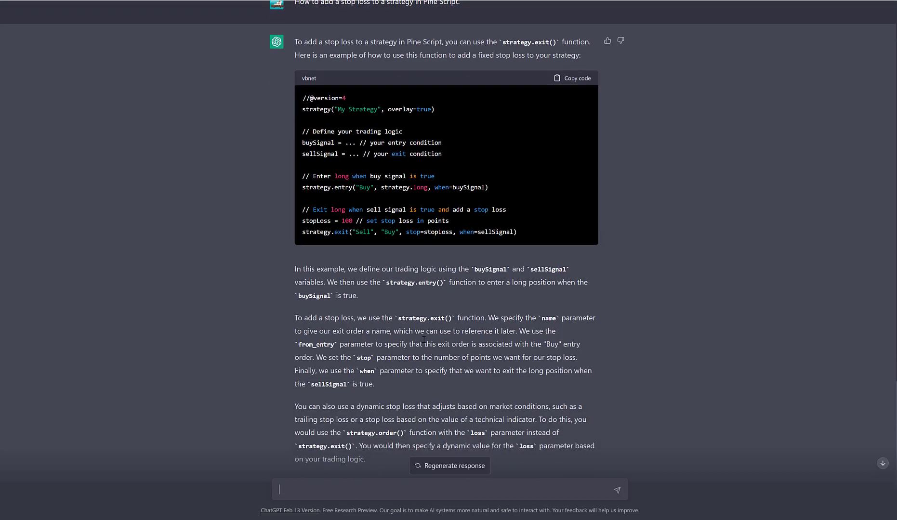
scroll(415, 333, up, 1)
scroll(434, 289, up, 1)
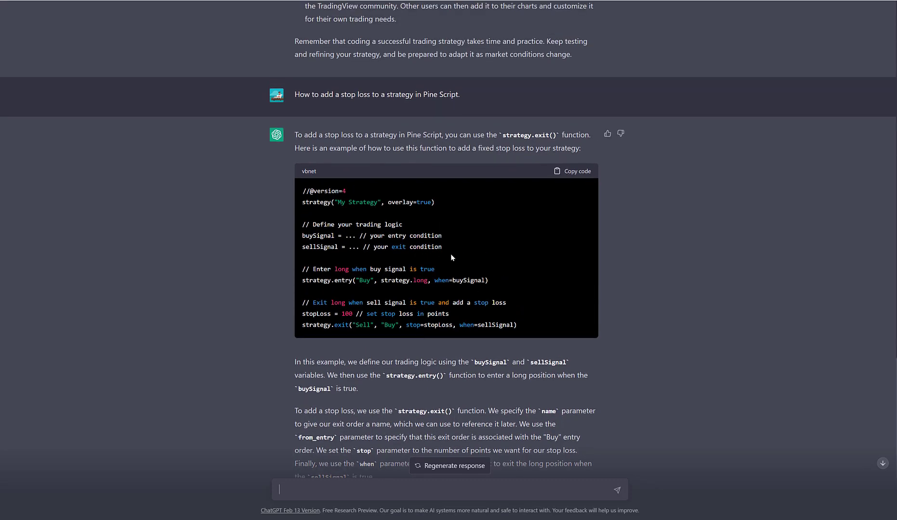
scroll(460, 252, down, 1)
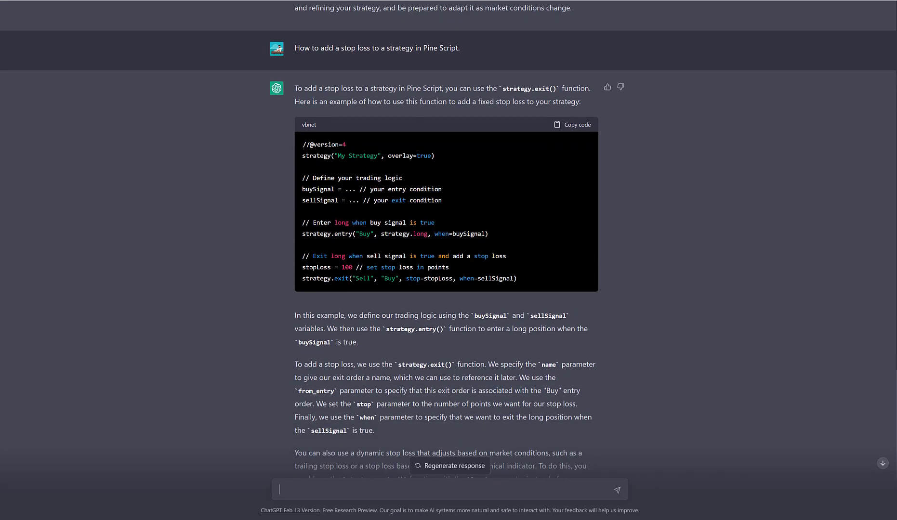
Highlight stopLoss, 100 and its comment in the code, then type 'how to plot a box in pine script?'
double_click(316, 268)
double_click(347, 267)
drag(367, 267, 448, 268)
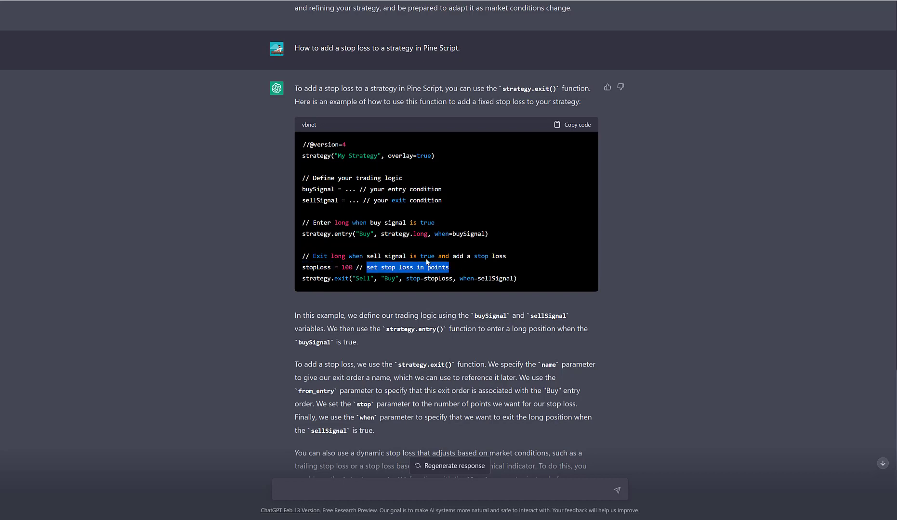
click(407, 277)
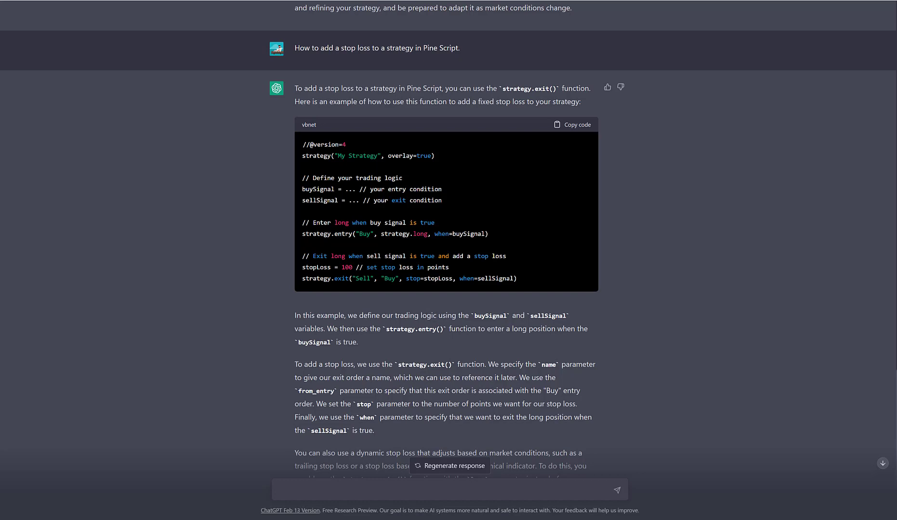
drag(452, 268, 381, 264)
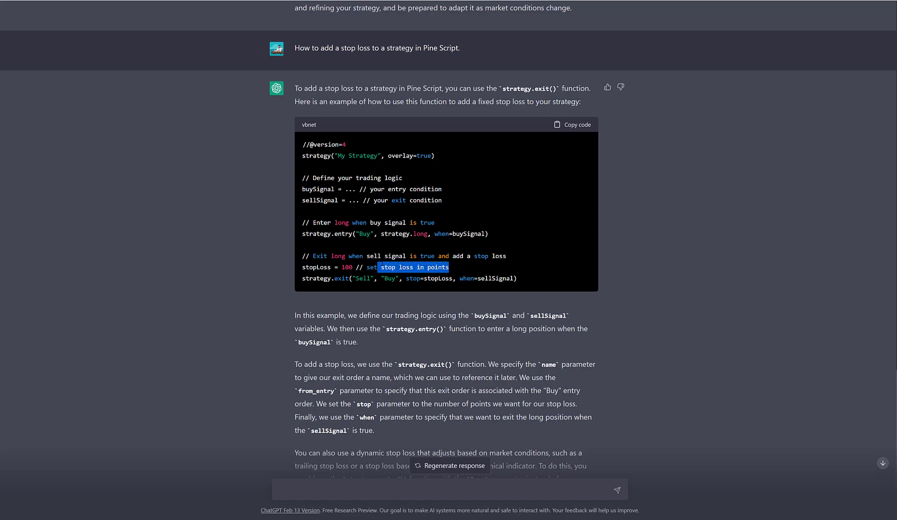
scroll(407, 205, up, 1)
scroll(406, 205, down, 2)
scroll(411, 205, down, 2)
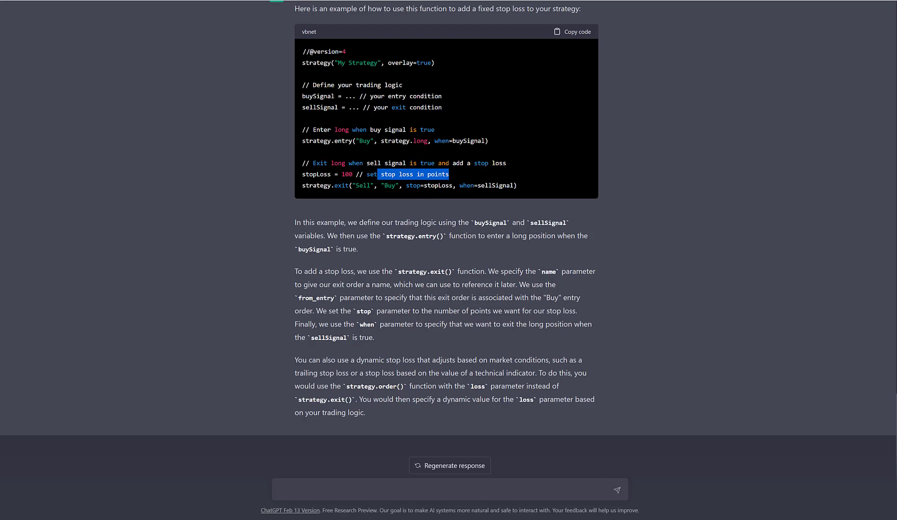
click(352, 491)
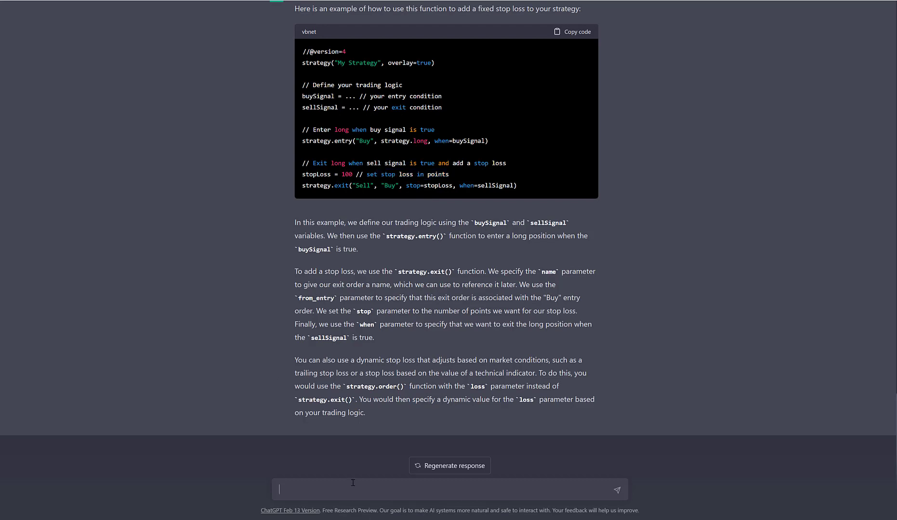
text(how to plot a box in pine script?)
key(Return)
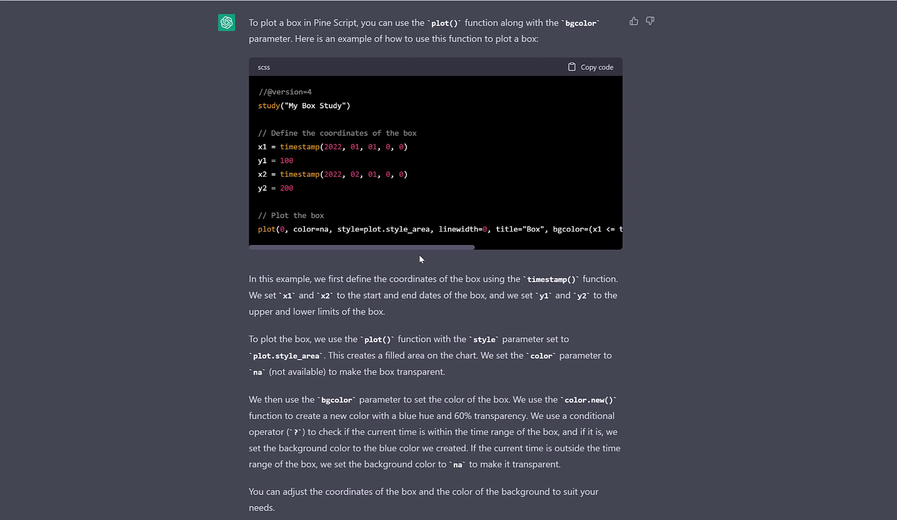
scroll(427, 299, up, 1)
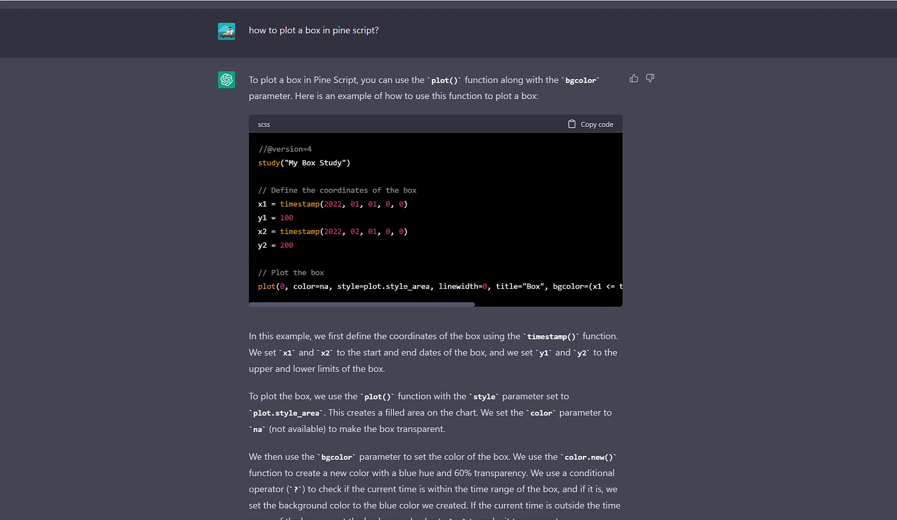
mouse_move(394, 305)
mouse_down()
mouse_move(562, 317)
mouse_move(379, 312)
mouse_up()
drag(259, 200, 321, 256)
double_click(264, 287)
double_click(282, 286)
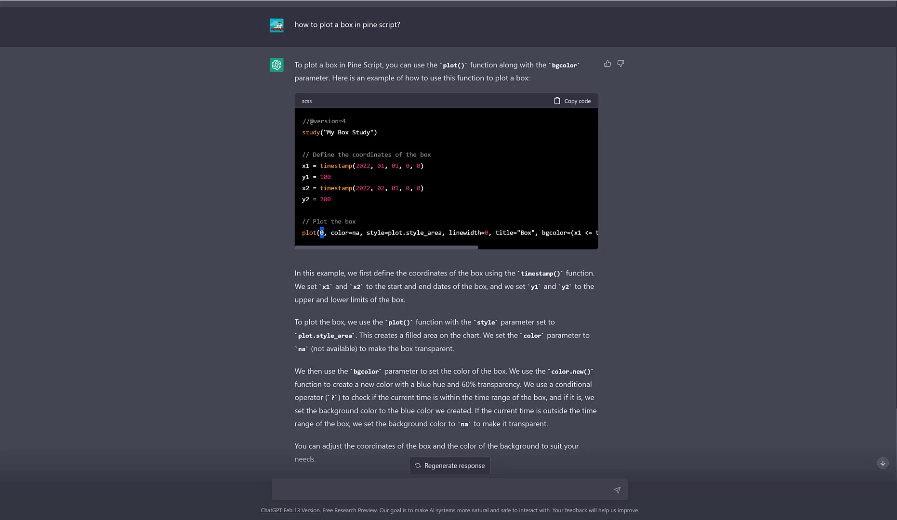
Ask ChatGPT 'what is repainting in TradingView'
click(473, 491)
text(what is reap)
key(BackSpace)
key(BackSpace)
text(painting in TradingView)
key(Return)
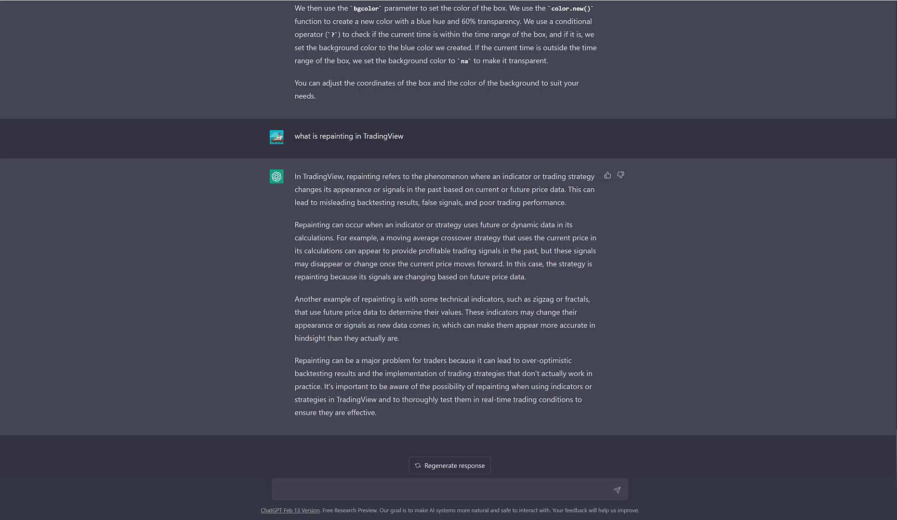
Send the pasted security() error message followed by 'how to fix it ?'
text(I have an error in Pine Script: 'expression' argument of security function should have no side effects)
key(shift+Return)
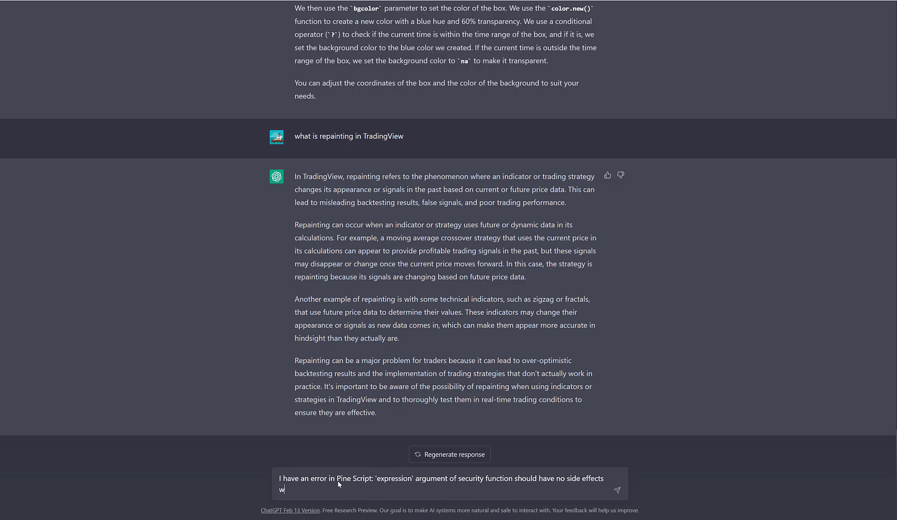
text(how to fix it ?)
key(Return)
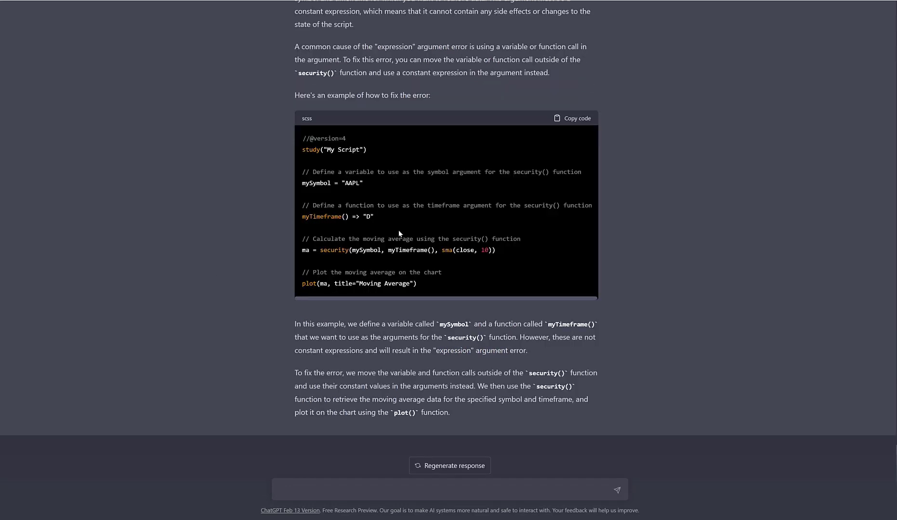
Highlight the expression-argument explanation and the example fix code in the reply
scroll(625, 290, up, 3)
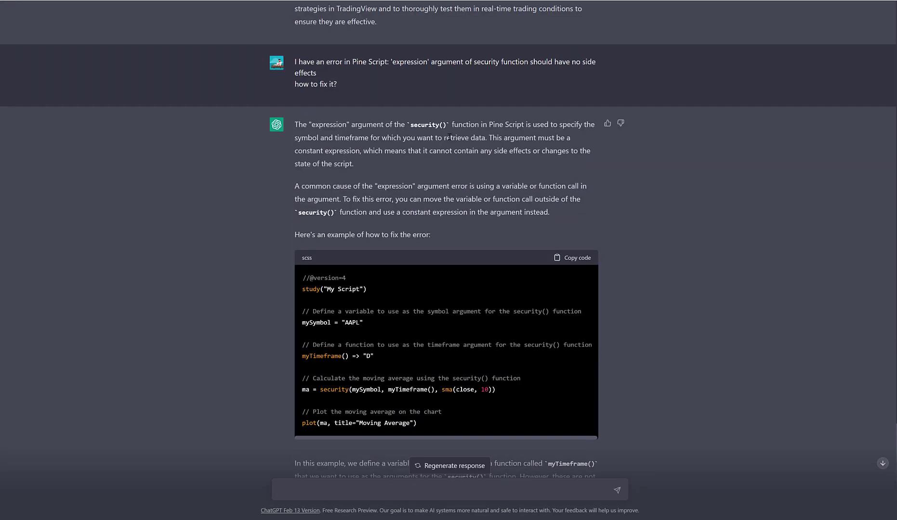
drag(491, 137, 512, 148)
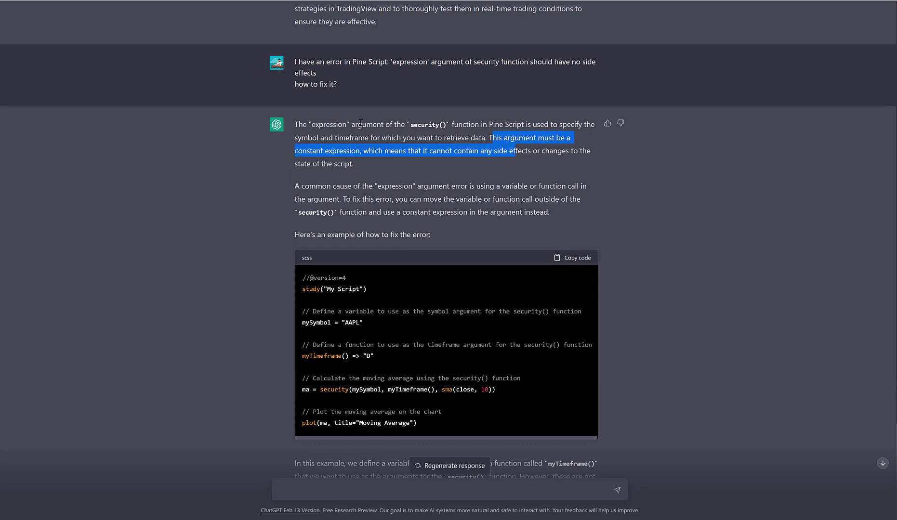
click(354, 129)
drag(373, 124, 494, 166)
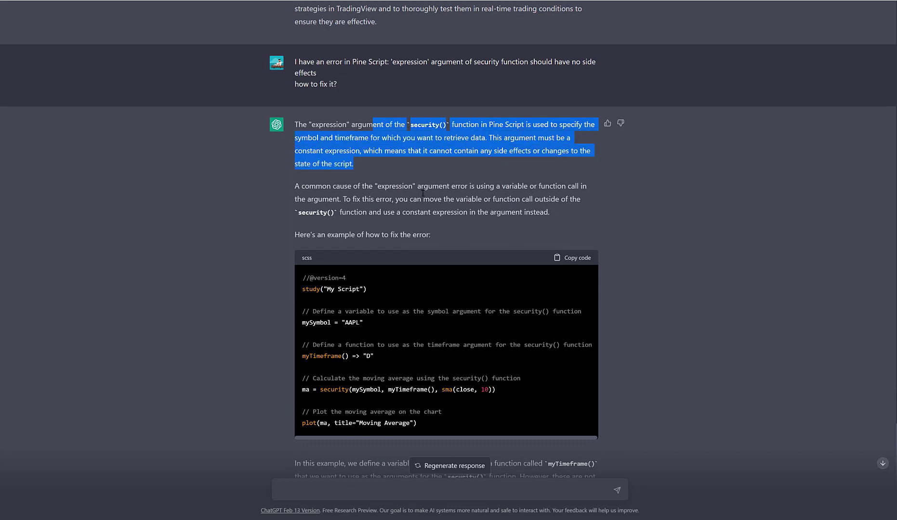
scroll(405, 199, down, 3)
drag(309, 149, 417, 284)
click(445, 288)
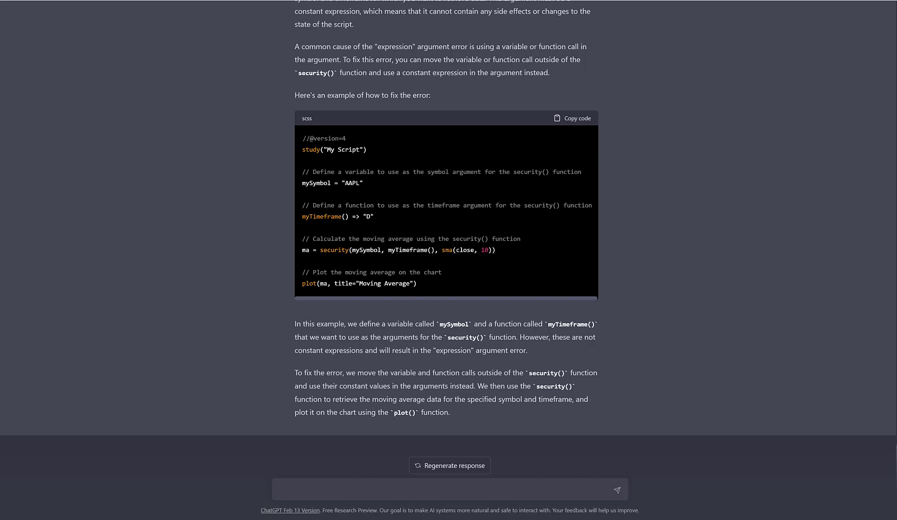
Ask ChatGPT 'list me the best momentum indicators'
click(457, 486)
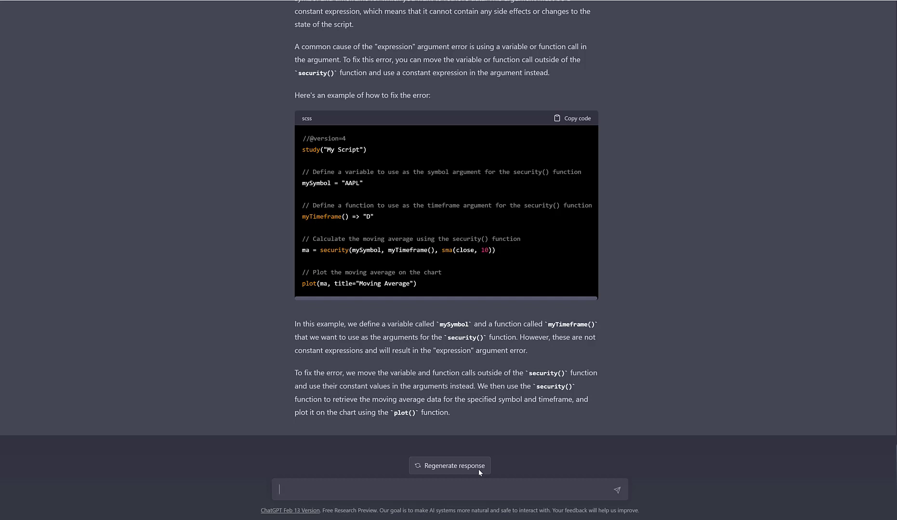
text(list me the lis)
key(BackSpace)
key(BackSpace)
text(best momentum indicators)
key(Return)
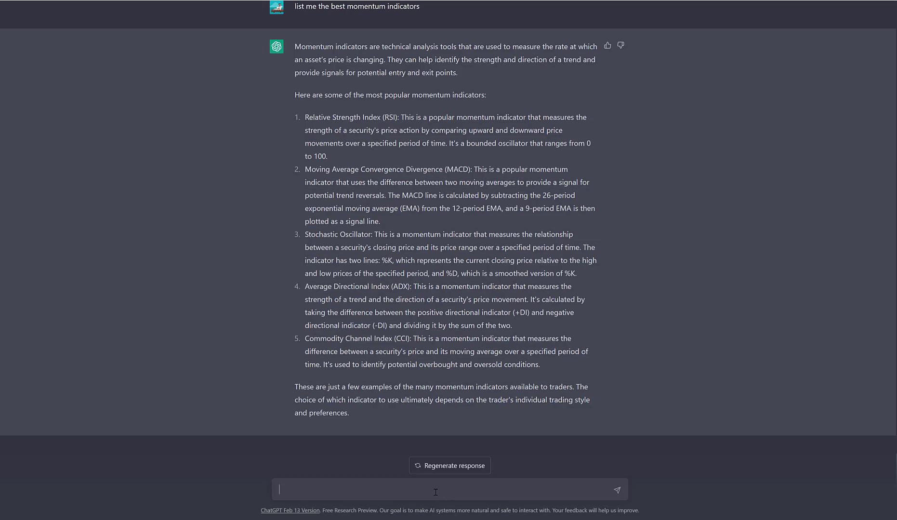
Ask 'what high value of ADX means', correcting the typos before sending
text(what high valie)
key(BackSpace)
key(BackSpace)
key(BackSpace)
text(ueo)
key(BackSpace)
text(of DAX)
key(BackSpace)
key(BackSpace)
key(BackSpace)
text(ADX means)
key(Return)
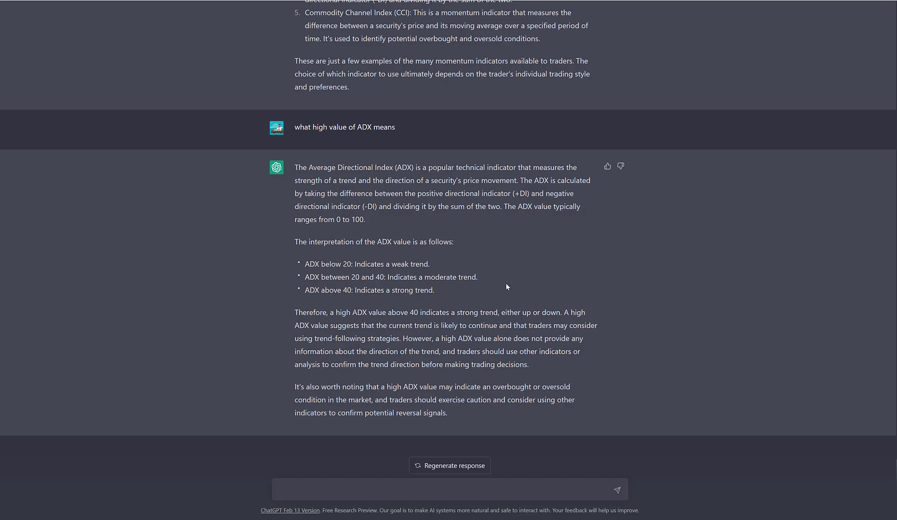
Scroll up to the first question, then back down to the stop-loss strategy.exit() answer
scroll(469, 277, up, 15)
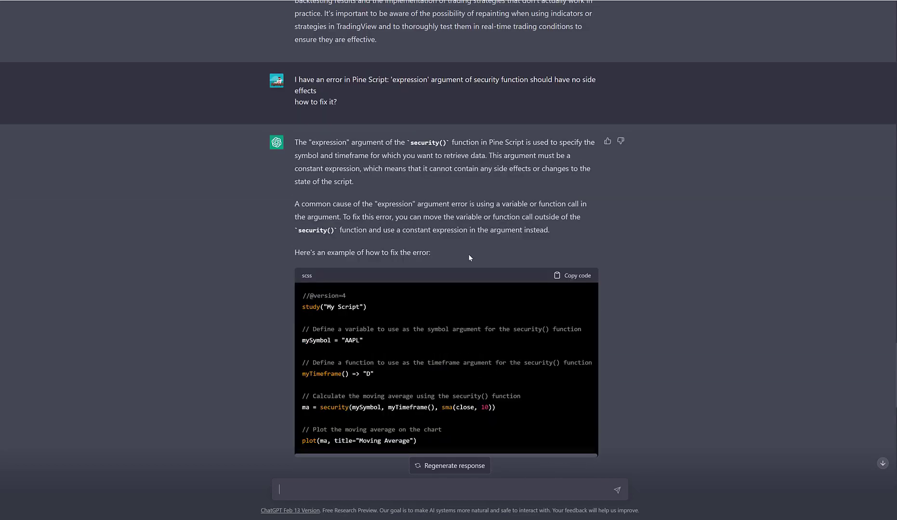
scroll(469, 254, up, 12)
scroll(607, 258, up, 15)
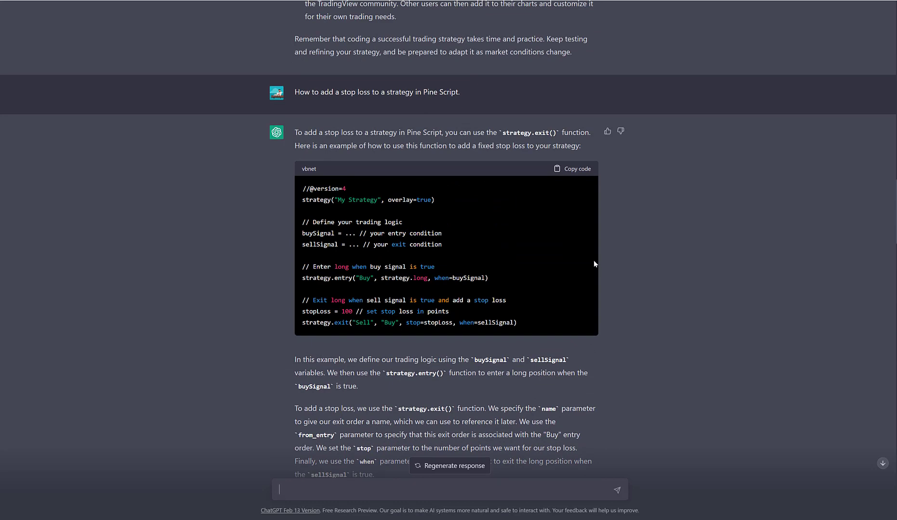
scroll(588, 281, up, 15)
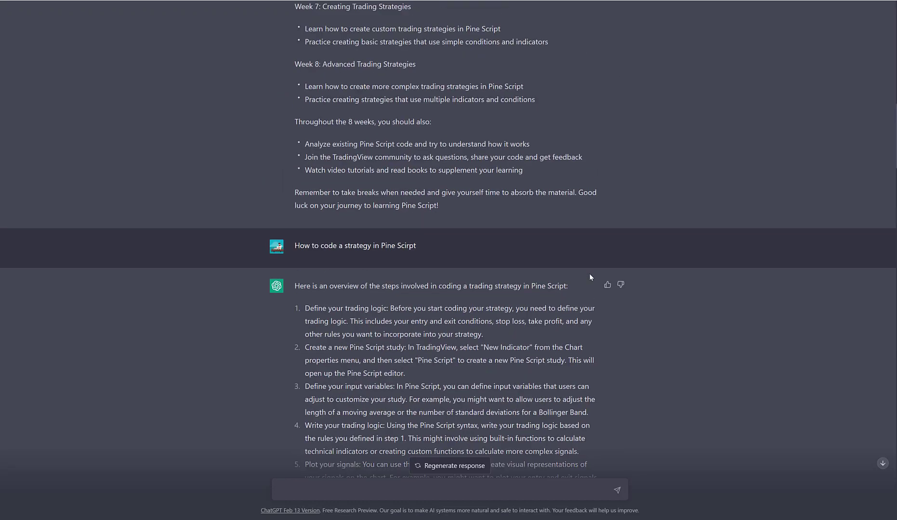
scroll(590, 275, up, 8)
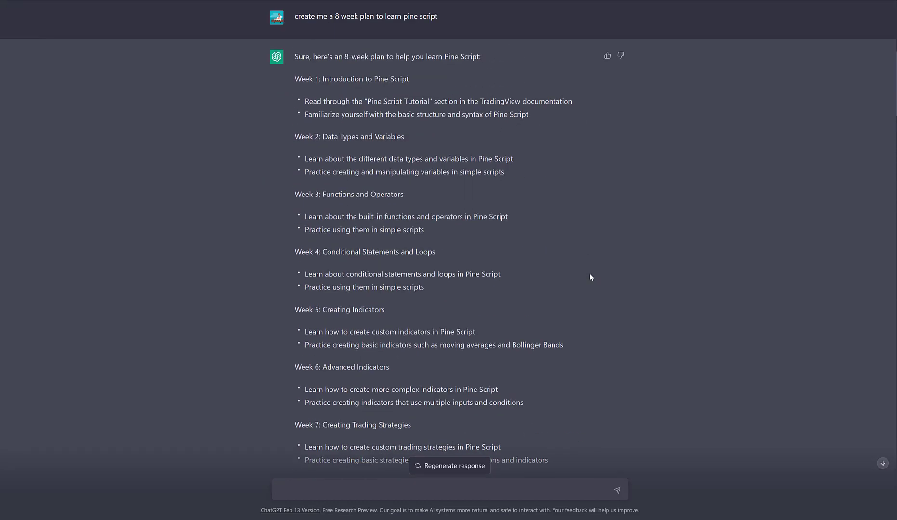
scroll(590, 276, up, 8)
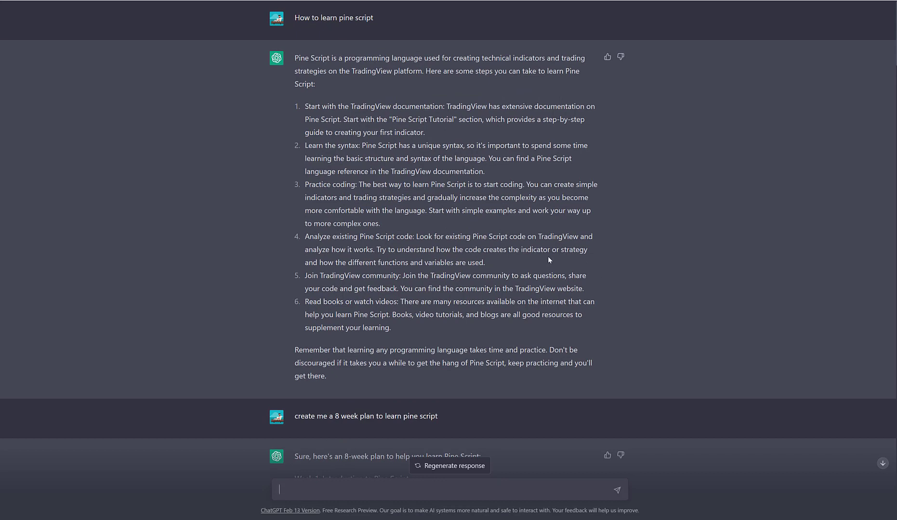
scroll(526, 243, down, 15)
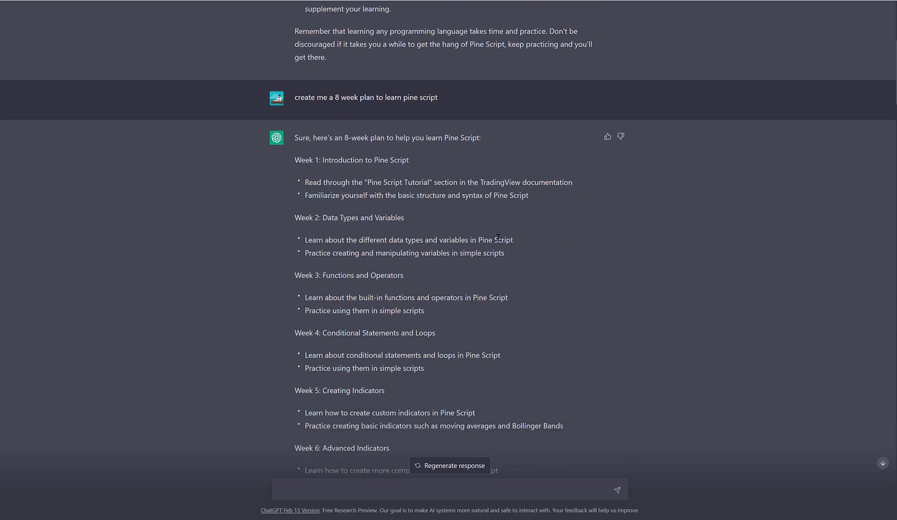
scroll(498, 240, down, 10)
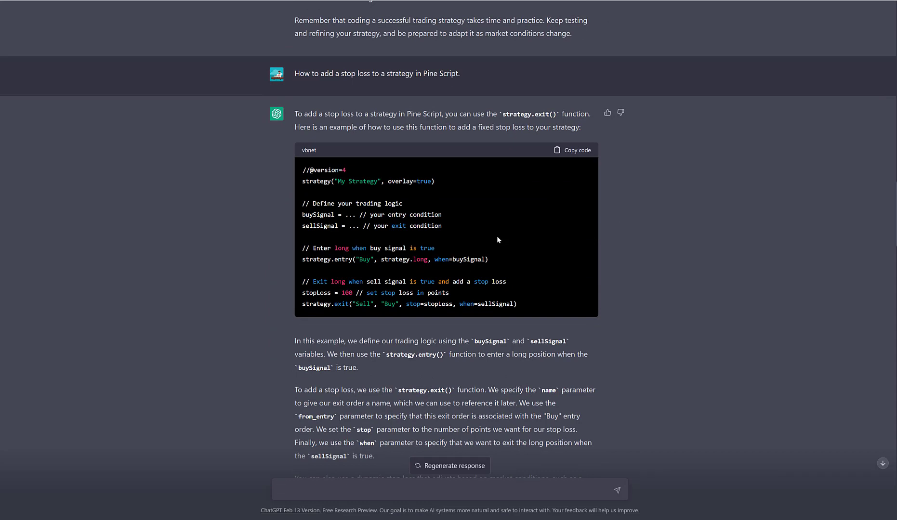
scroll(466, 233, down, 2)
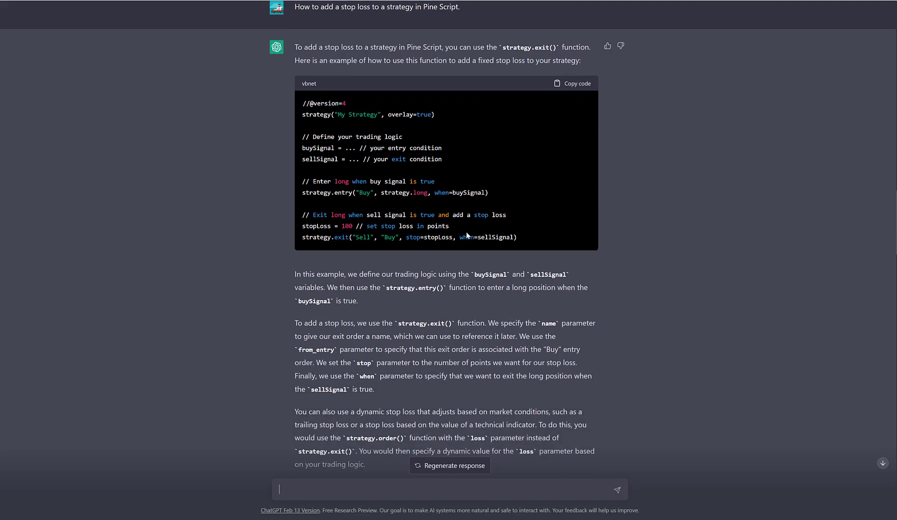